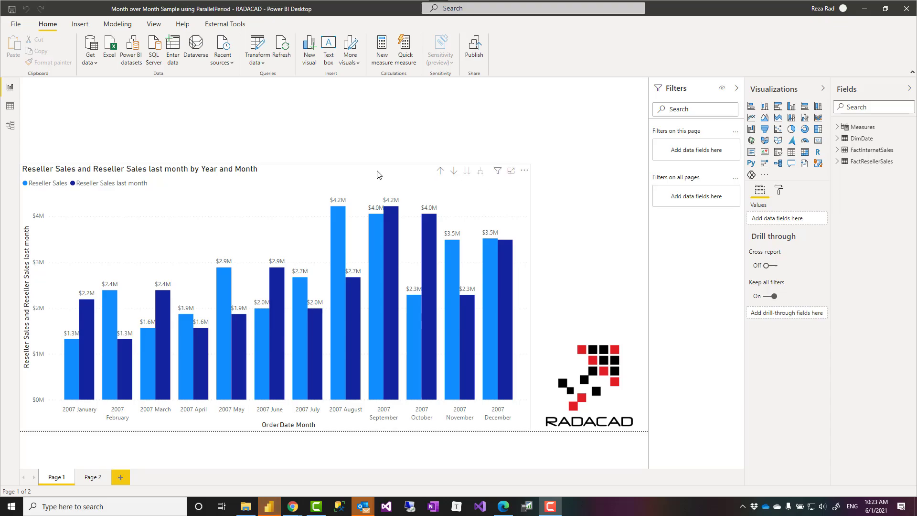
click(201, 168)
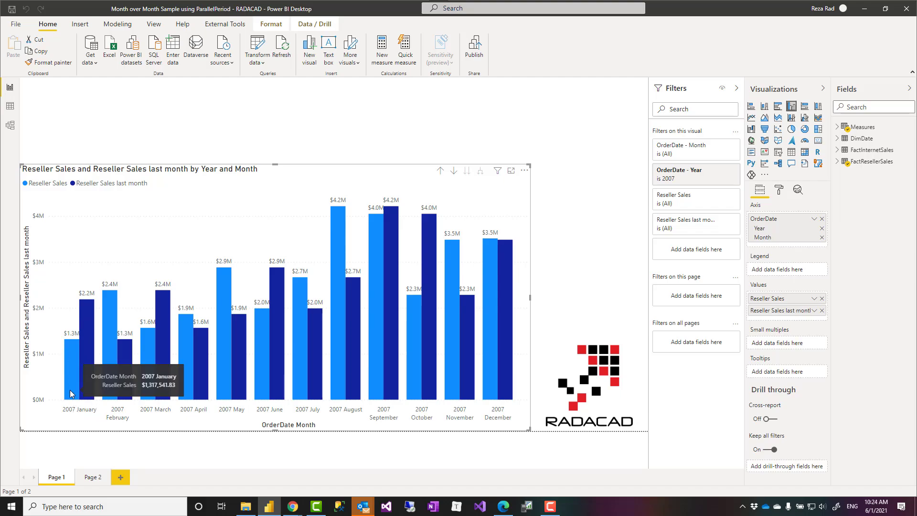
mouse_move(89, 394)
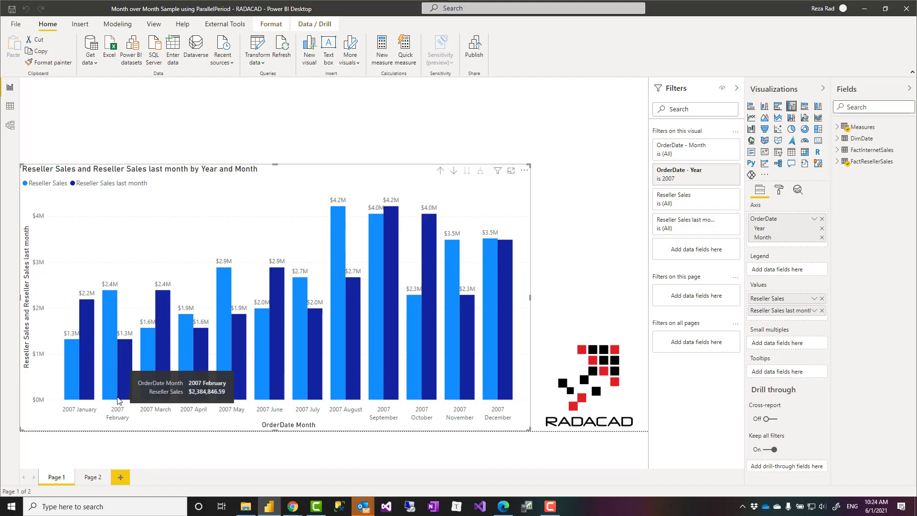
mouse_move(117, 392)
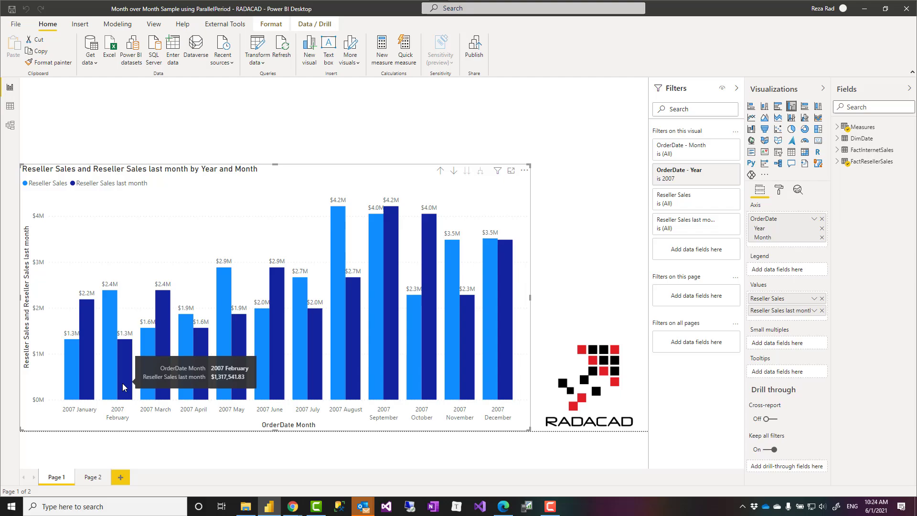
click(93, 484)
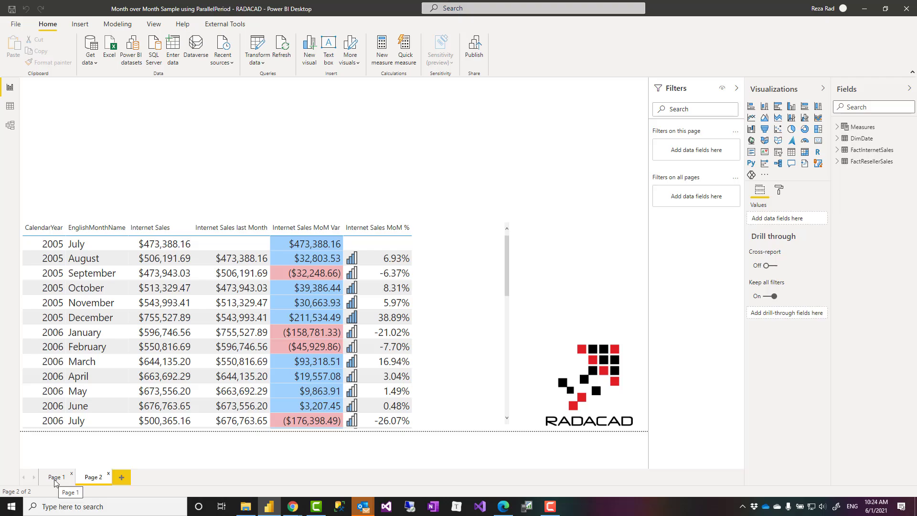
click(55, 477)
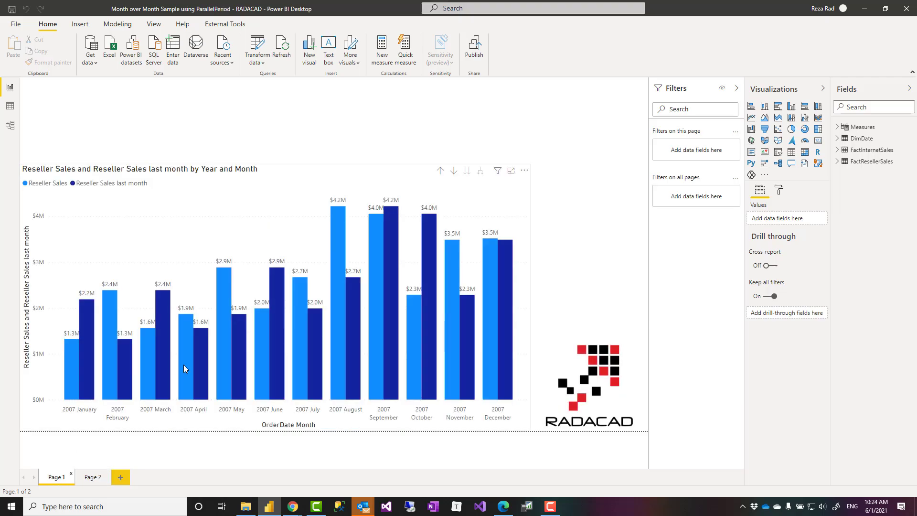
click(390, 181)
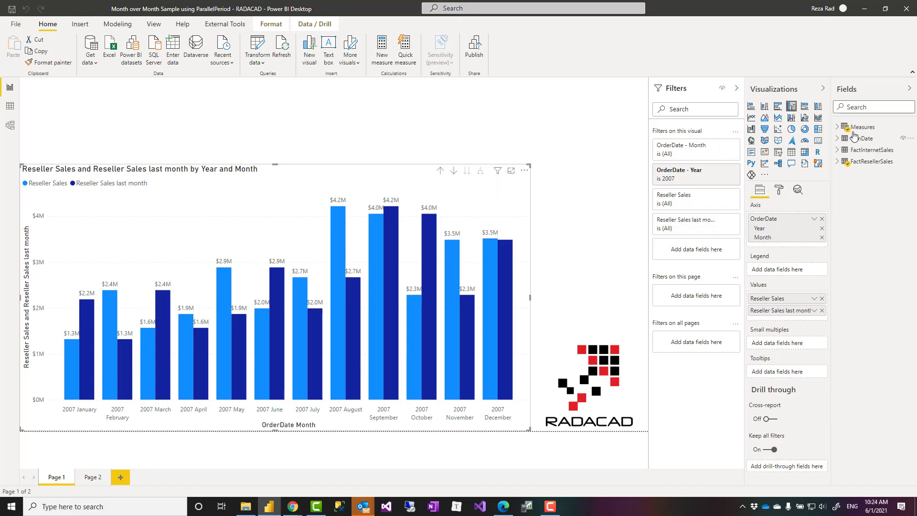
Add a new measure to the Measures table, start its formula with PARALLELPERIOD(, and leave it unfinished
right_click(886, 129)
click(886, 135)
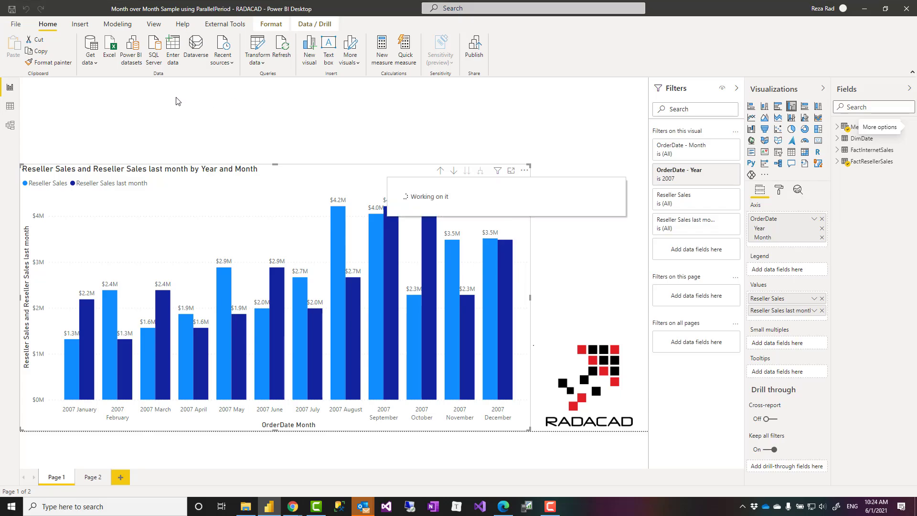
scroll(127, 92, up, 4)
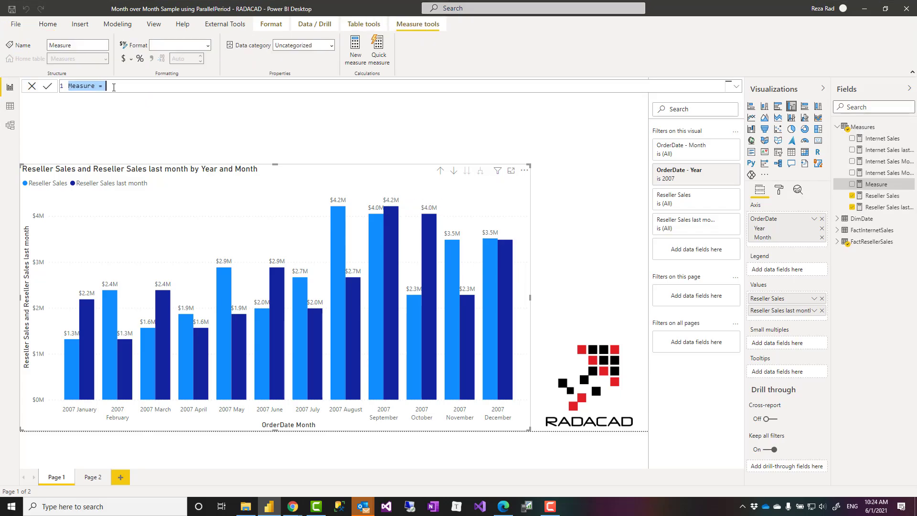
click(164, 87)
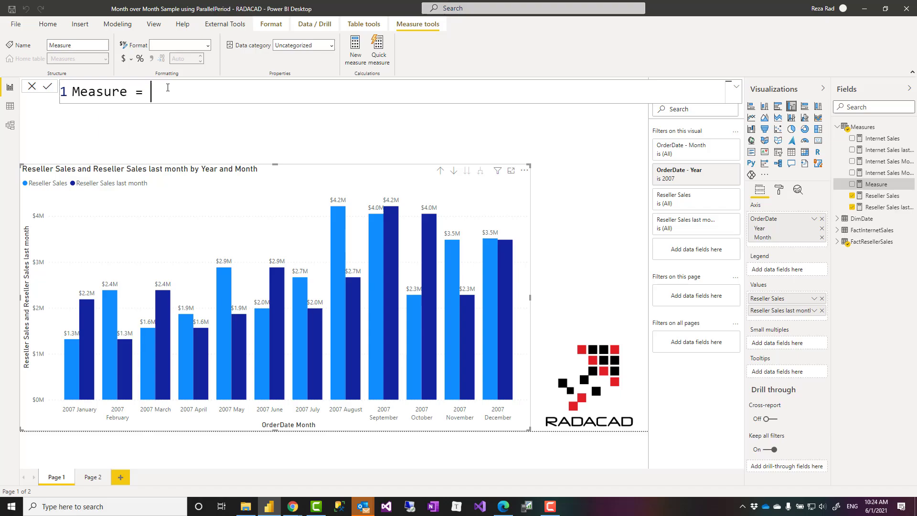
text(para)
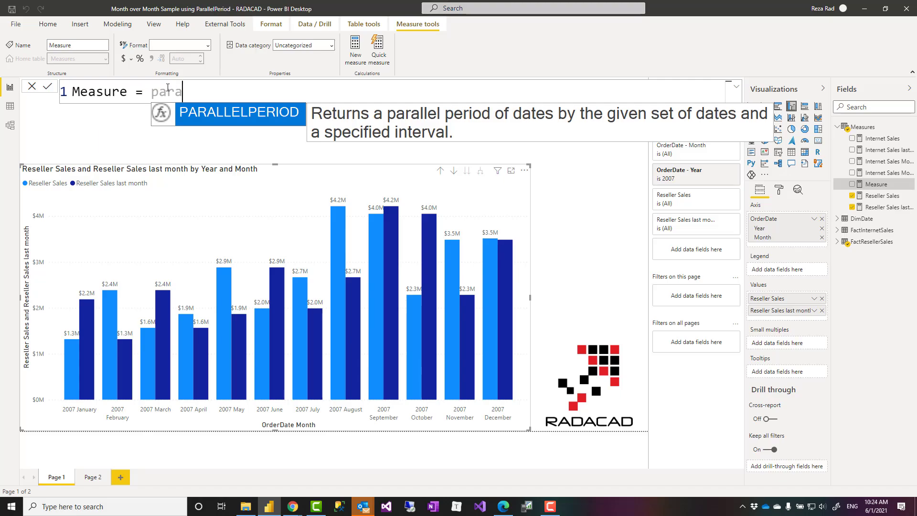
key(Tab)
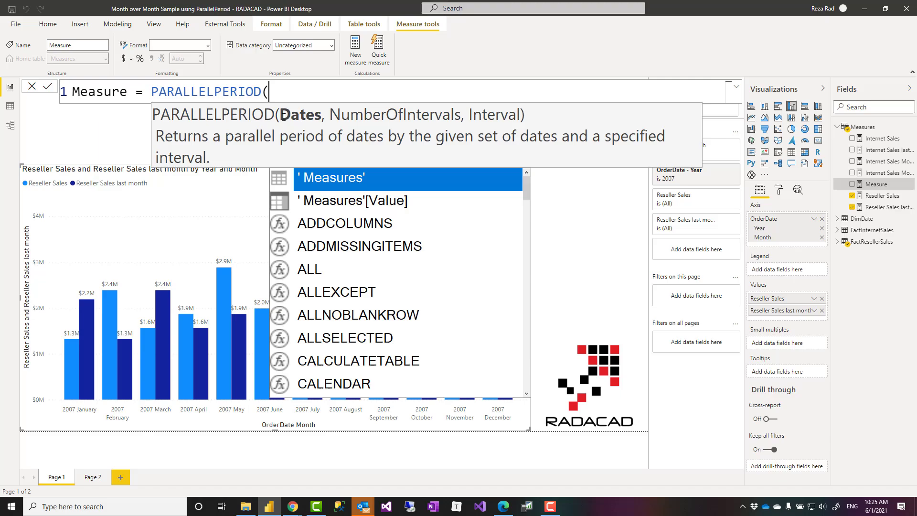
key(Escape)
key(Escape)
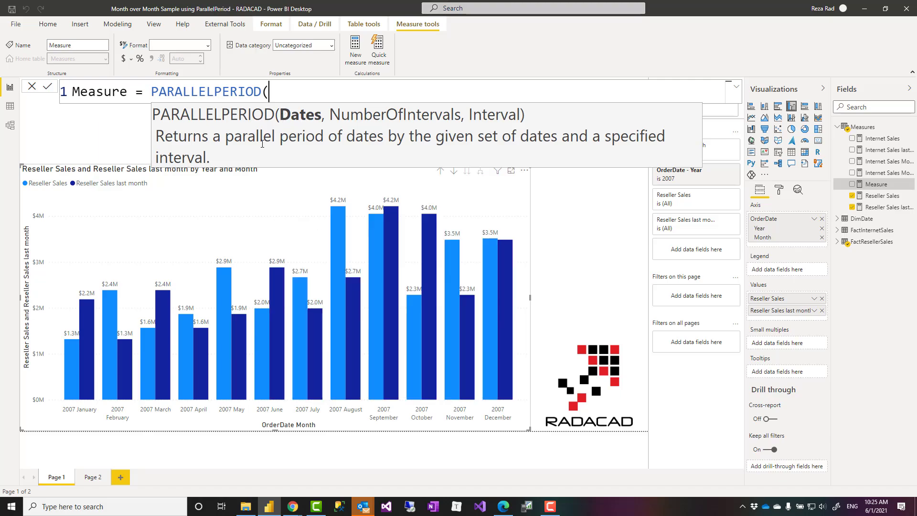
click(271, 179)
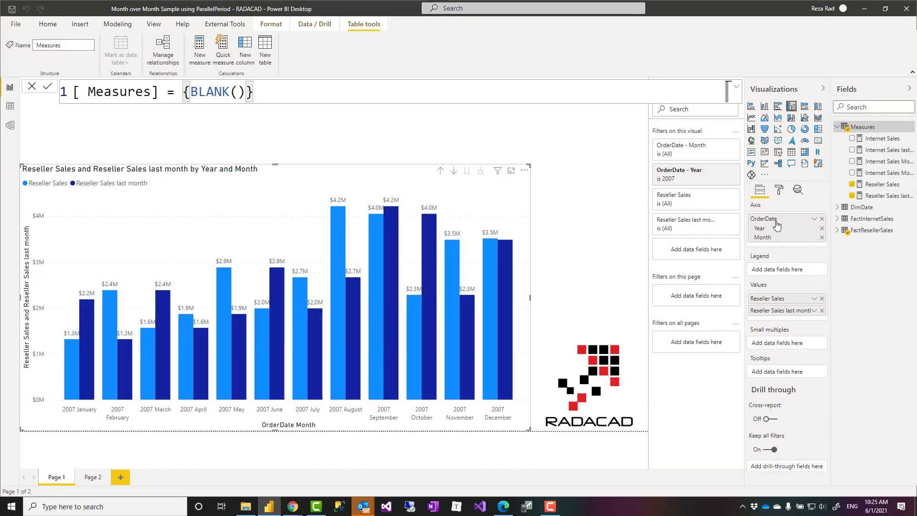
Expand FactResellerSales > OrderDate > Date Hierarchy to show Year, Quarter, Month and Day, and widen the Fields pane
mouse_move(850, 235)
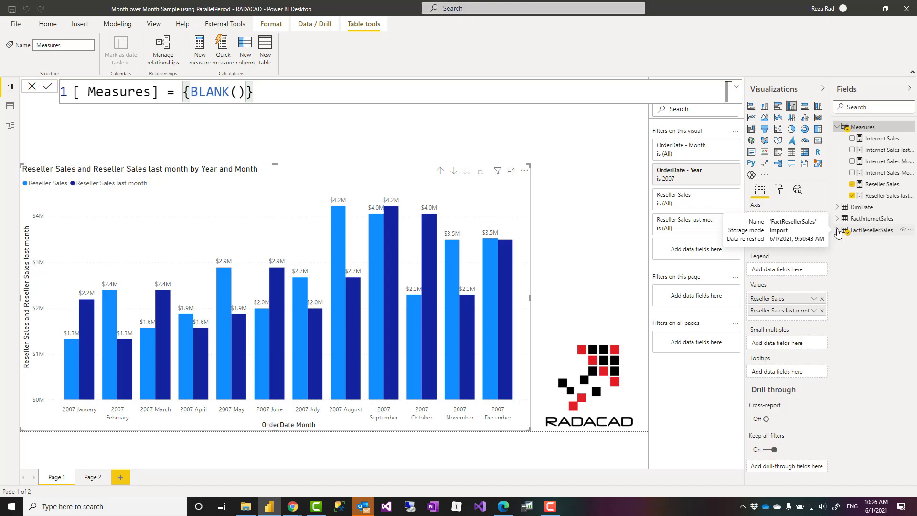
click(838, 230)
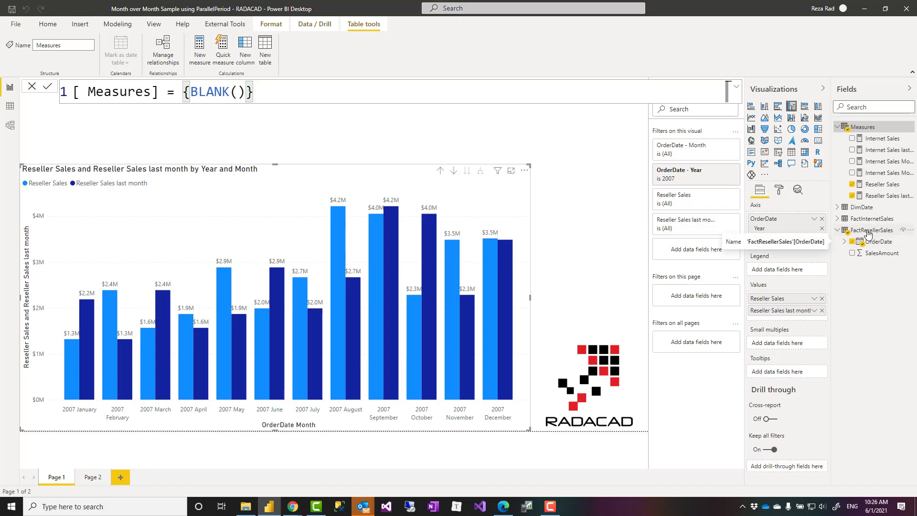
click(845, 242)
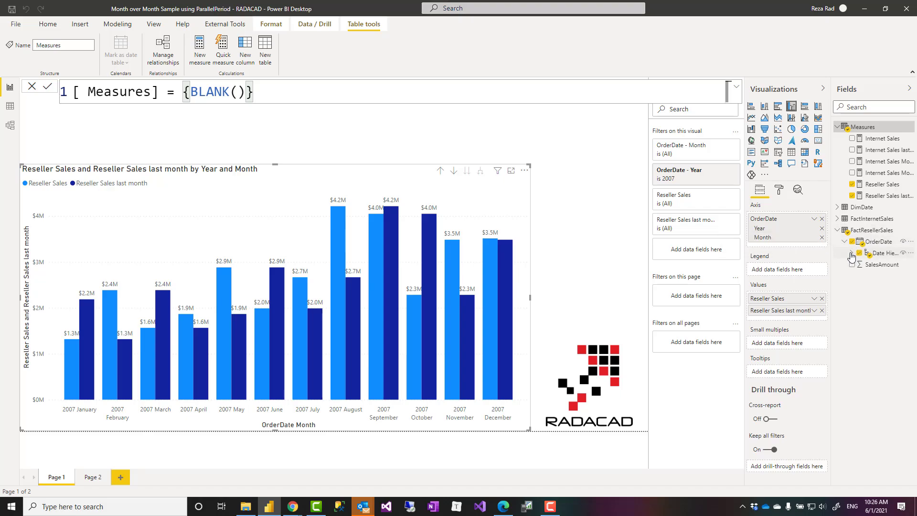
click(853, 253)
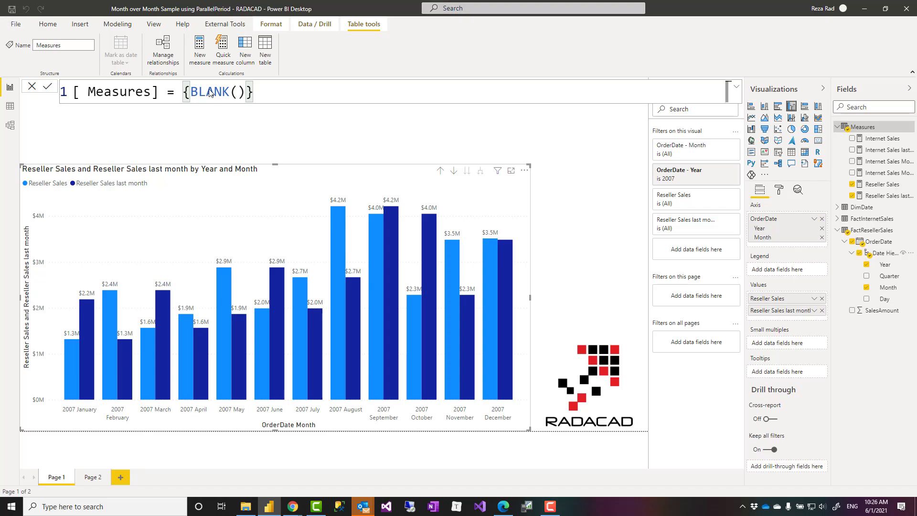
drag(833, 288, 821, 287)
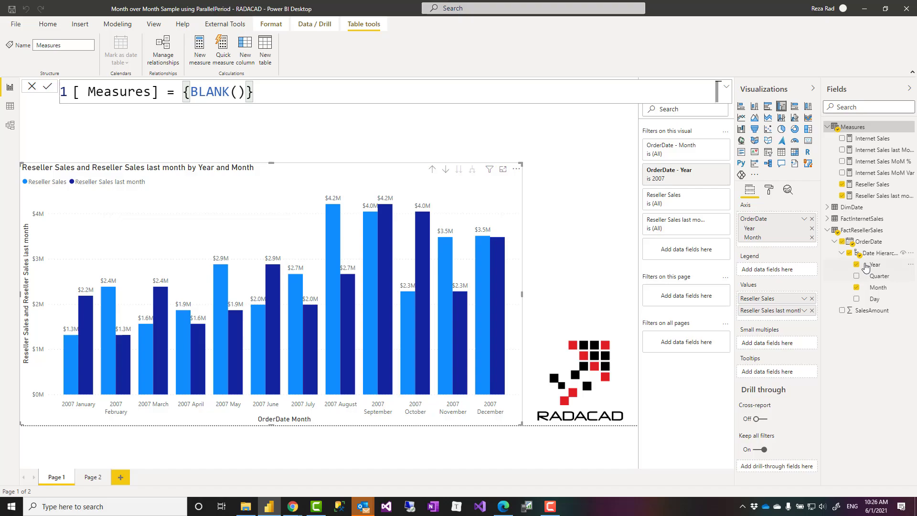
Open the Reseller Sales last month formula and highlight [Reseller Sales], PARALLELPERIOD and the OrderDate reference
click(873, 185)
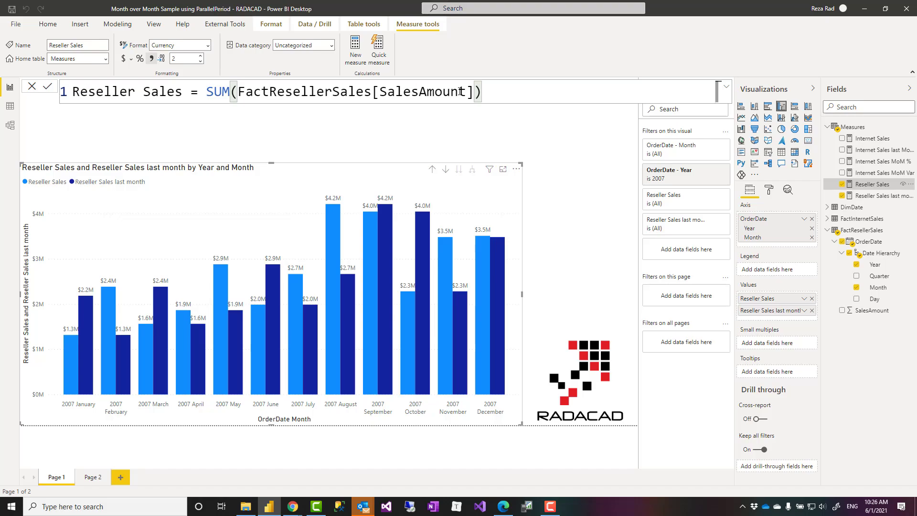
click(874, 197)
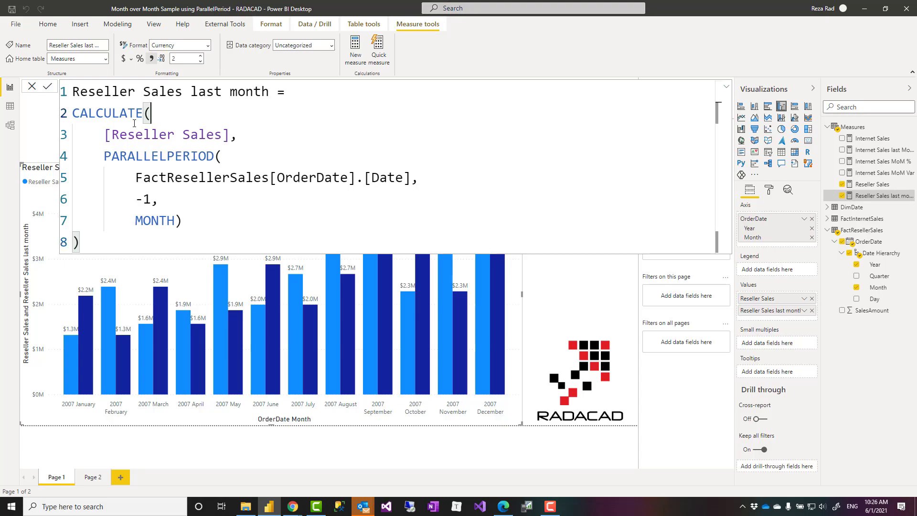
drag(104, 134, 231, 135)
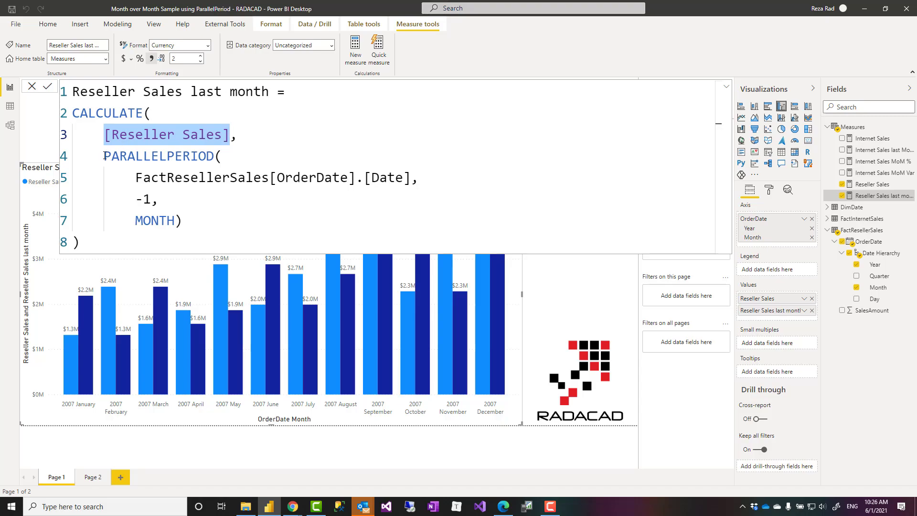
drag(104, 156, 199, 216)
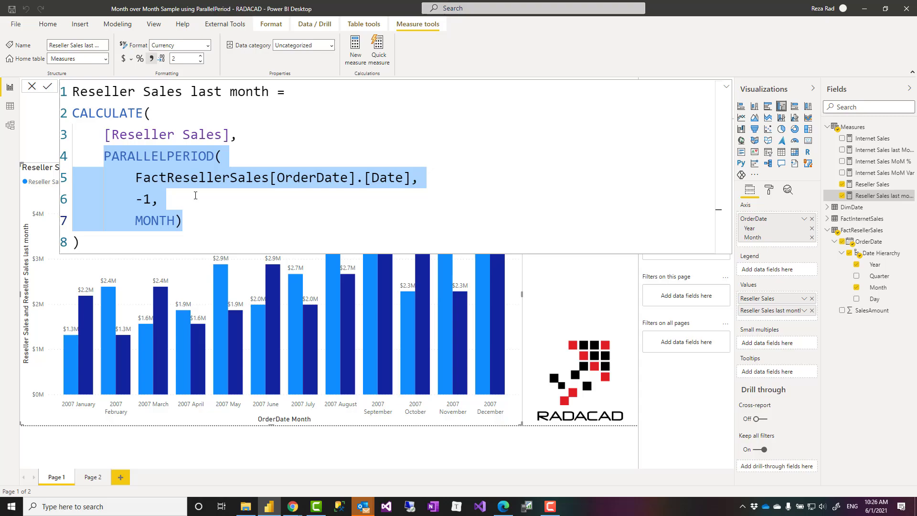
drag(135, 178, 356, 177)
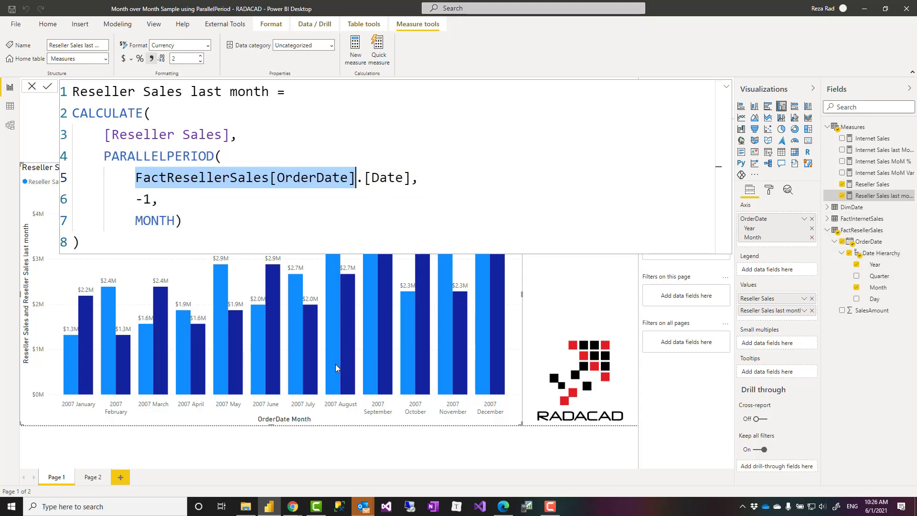
Highlight the .[Date], -1 and MONTH arguments, then collapse the formula editor
click(373, 209)
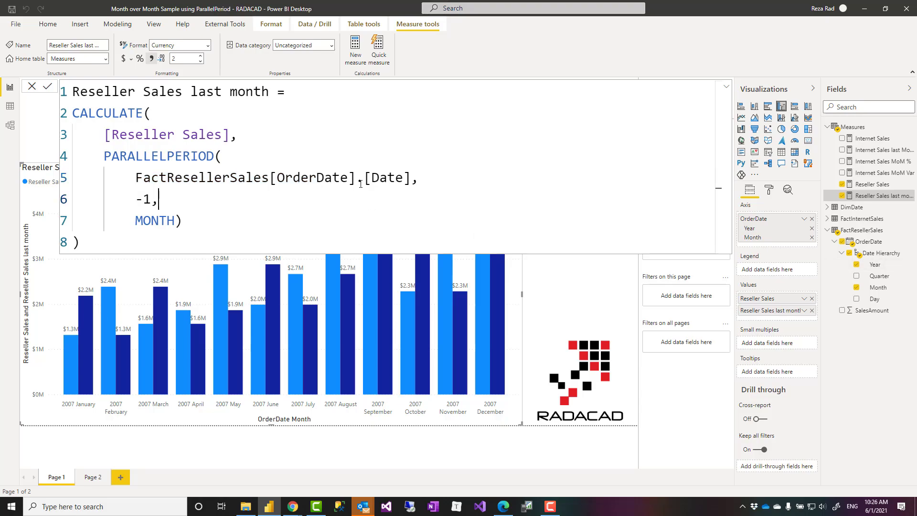
drag(357, 178, 412, 180)
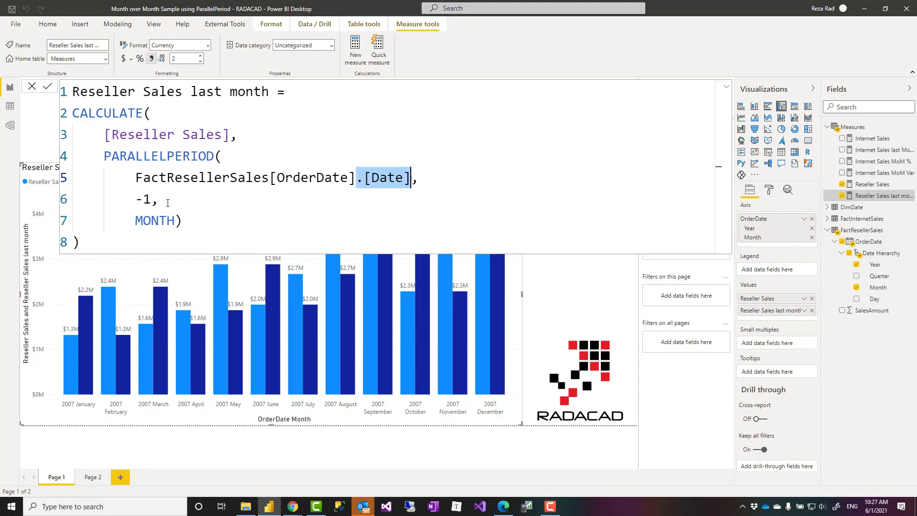
click(137, 199)
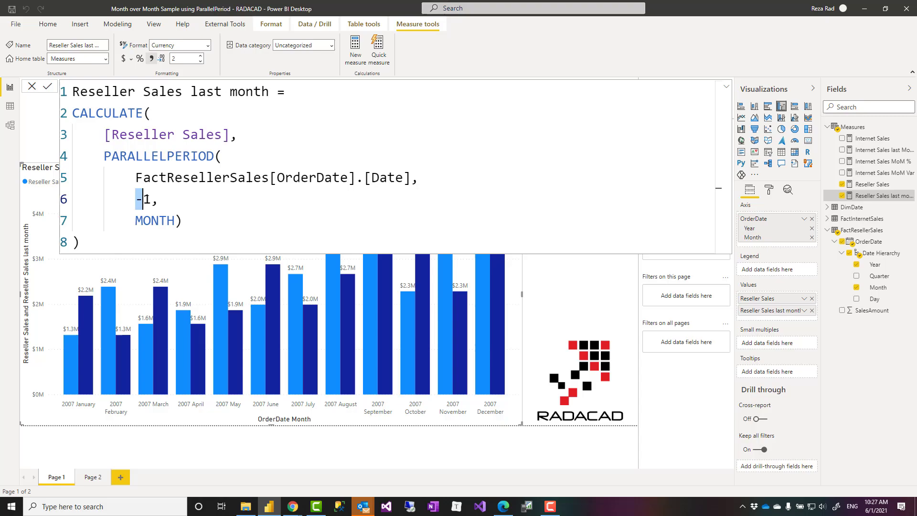
key(Down)
double_click(157, 222)
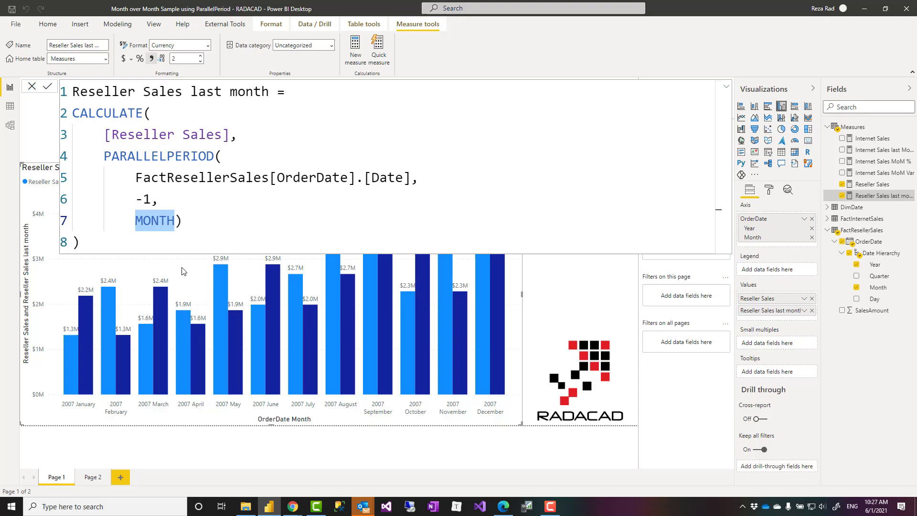
click(40, 139)
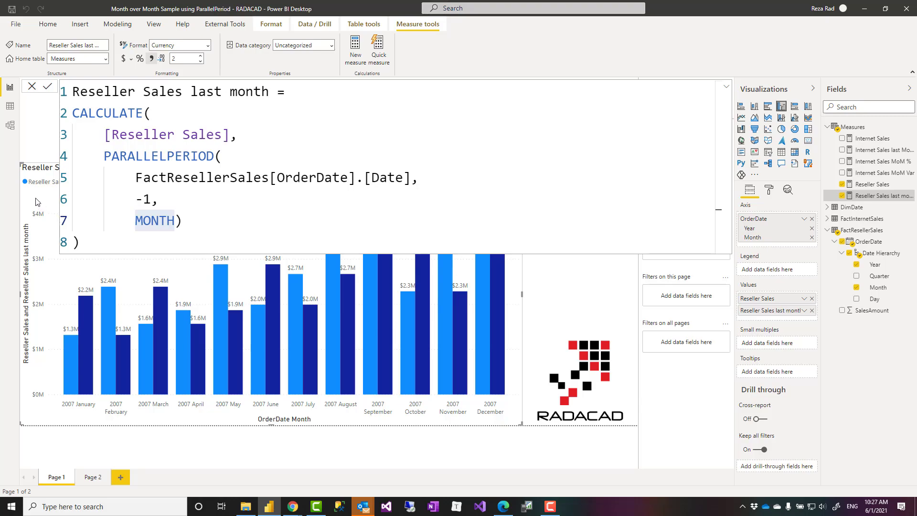
click(726, 86)
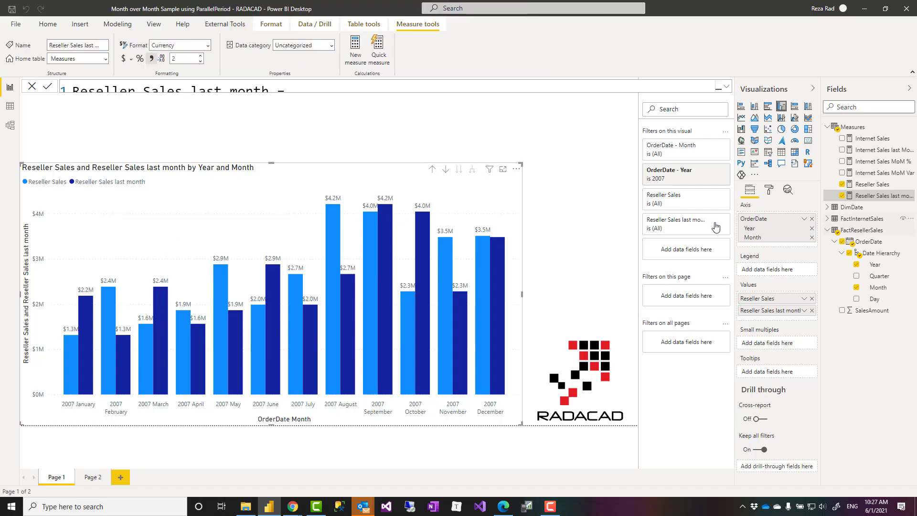
On Page 2, expand DimDate and bring up the Internet Sales last Month formula
click(93, 478)
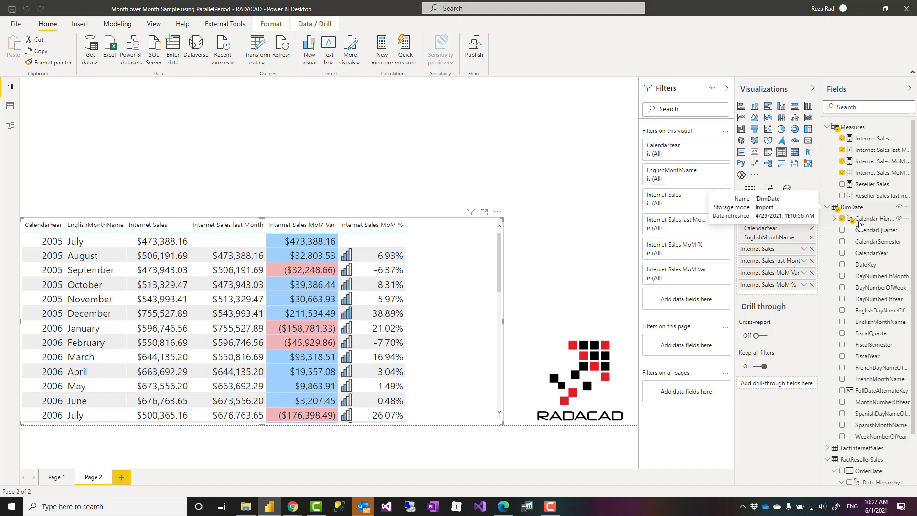
click(829, 208)
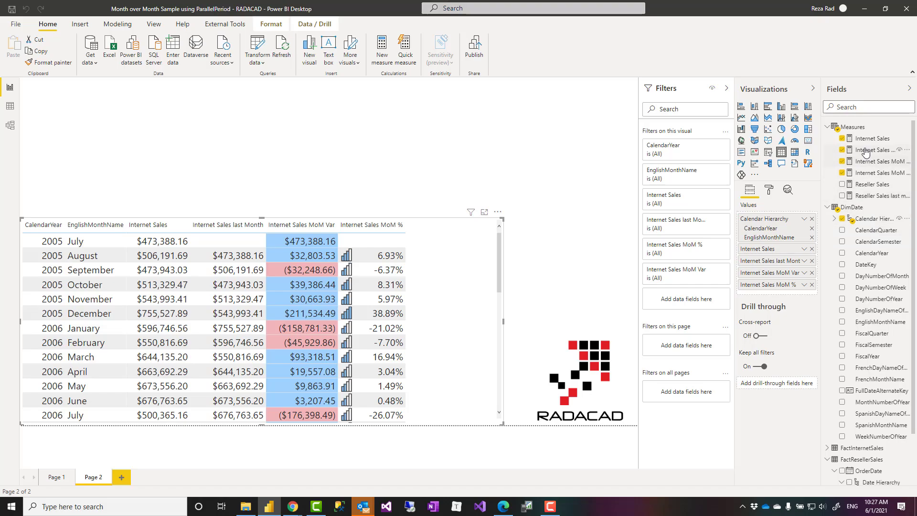
click(853, 143)
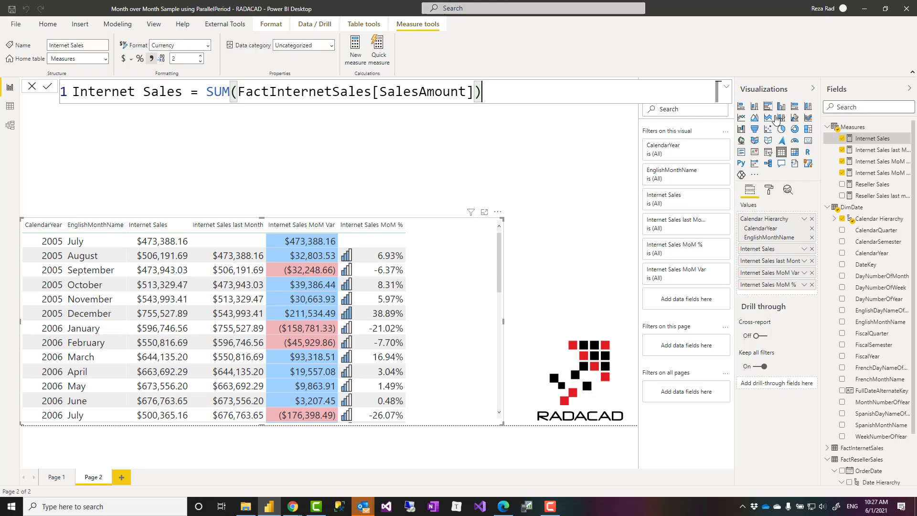
click(874, 151)
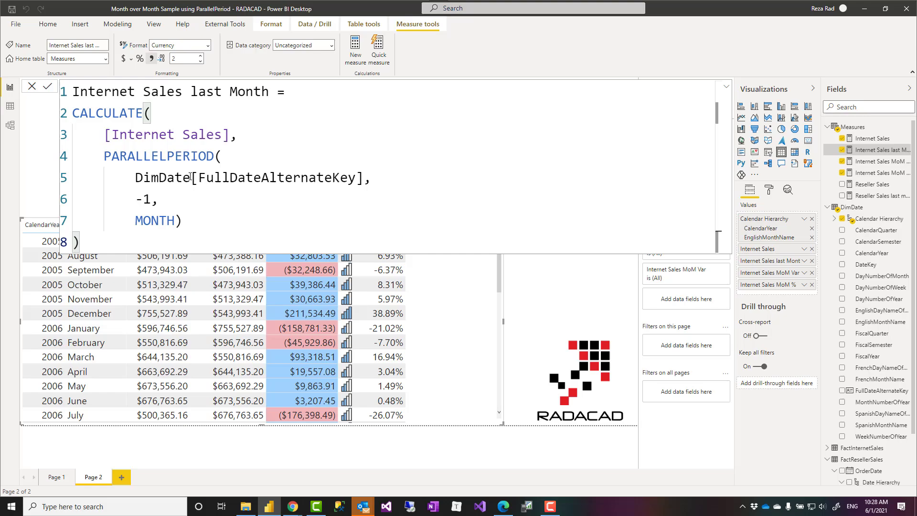
Highlight the DimDate[FullDateAlternateKey] reference, check DimDate's date table marking, and collapse the formula editor
drag(135, 178, 364, 178)
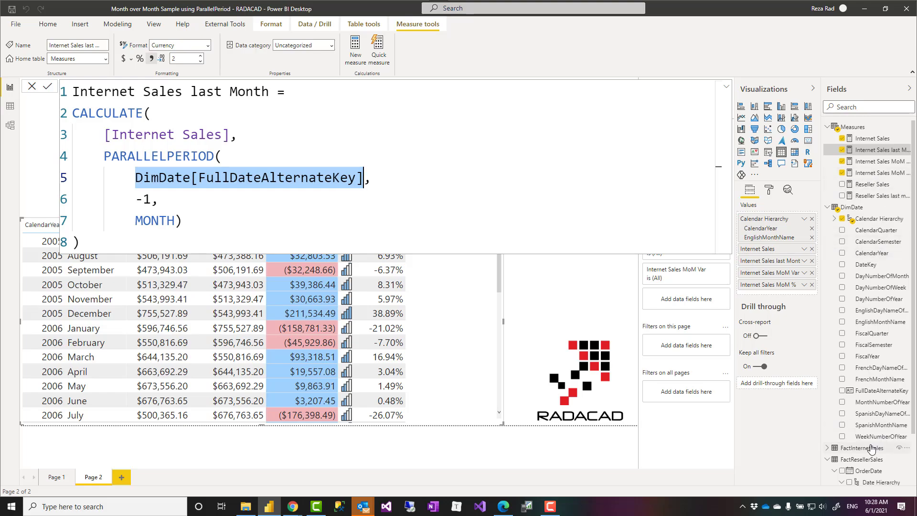
click(363, 179)
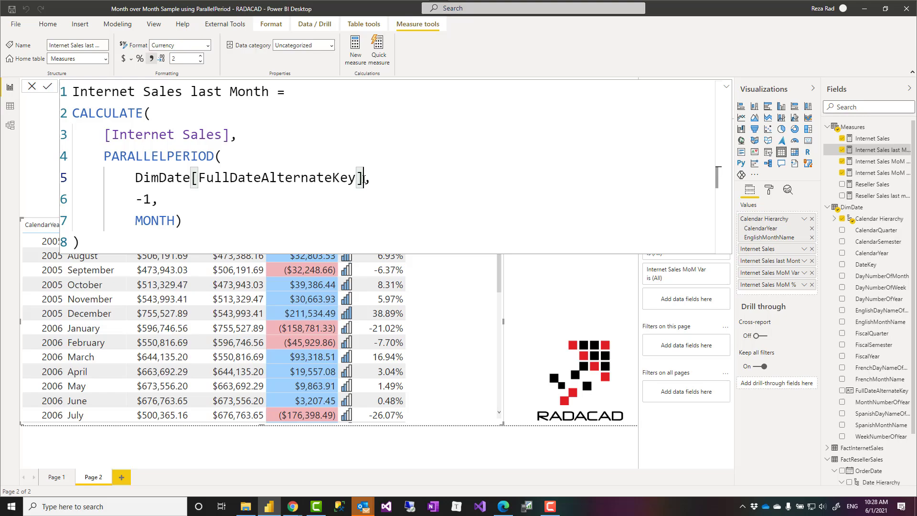
drag(363, 179, 134, 179)
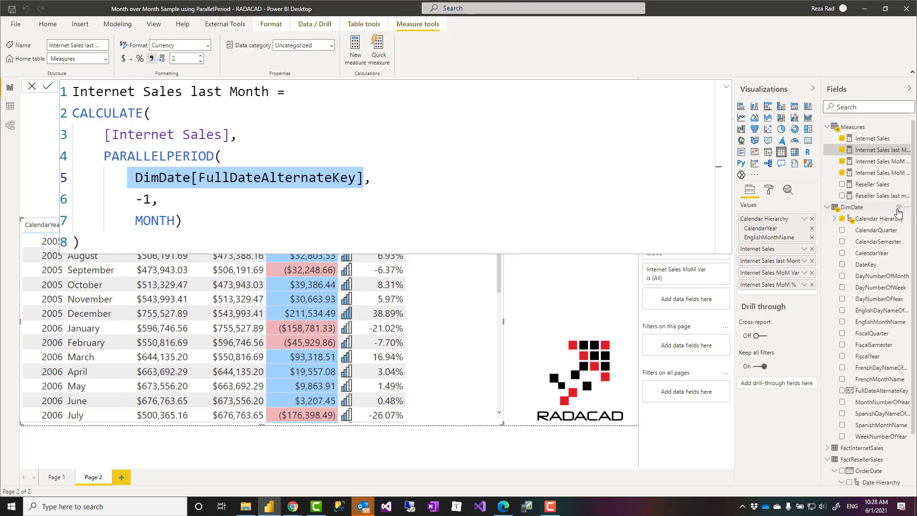
click(907, 208)
mouse_move(859, 342)
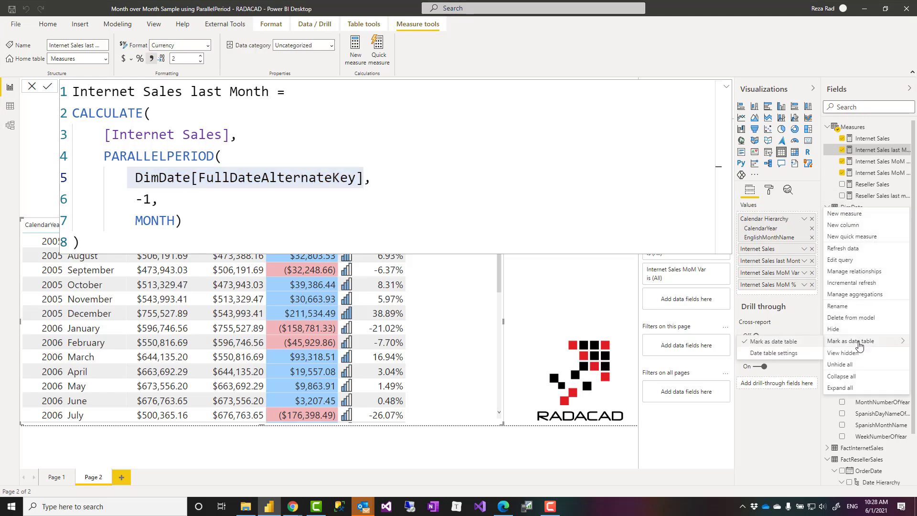
click(210, 221)
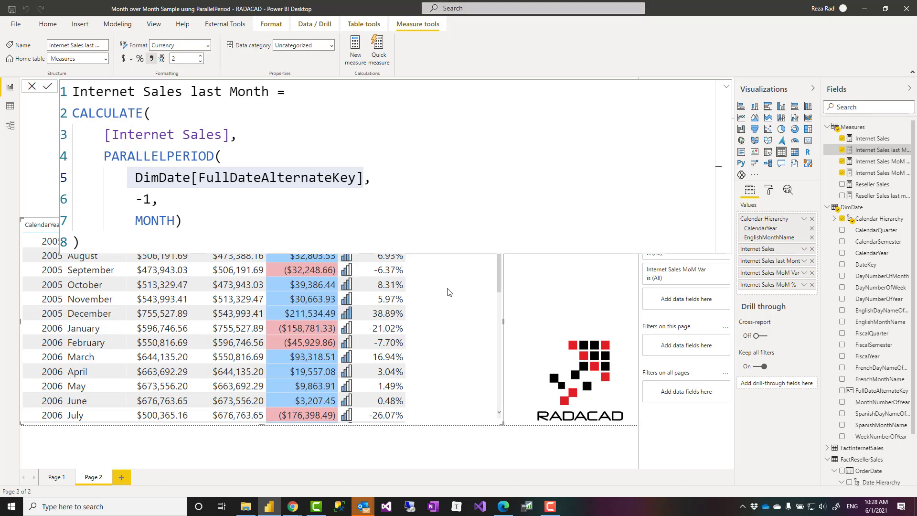
click(727, 86)
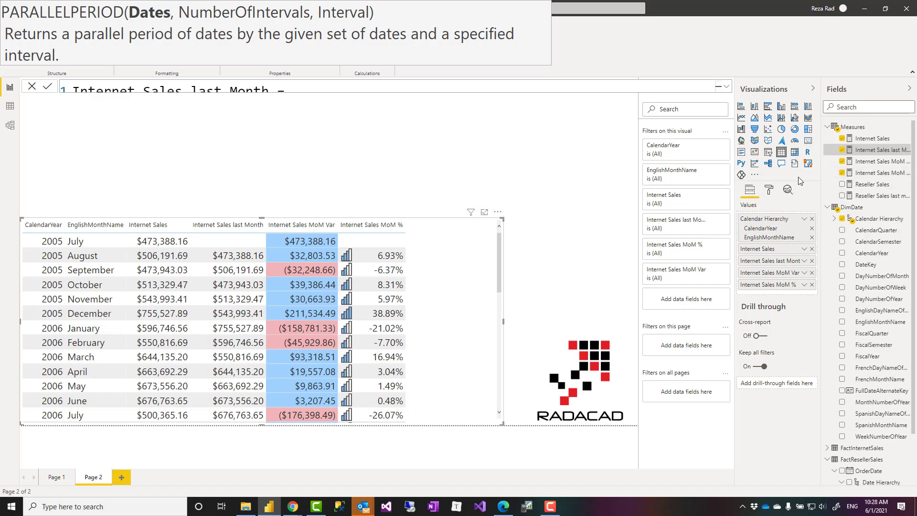
Widen the Fields pane, then view Internet Sales MoM Var and the DIVIDE-based Internet Sales MoM % formula
drag(820, 181, 797, 181)
click(865, 173)
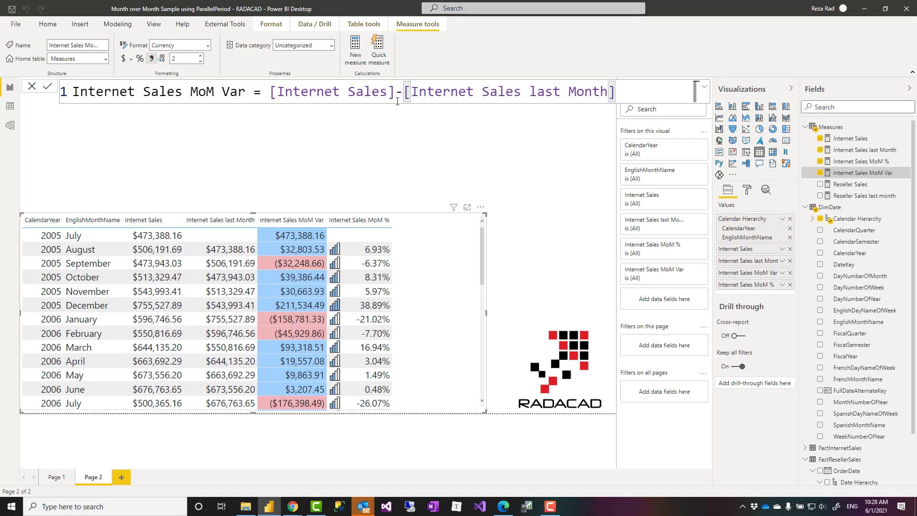
click(867, 164)
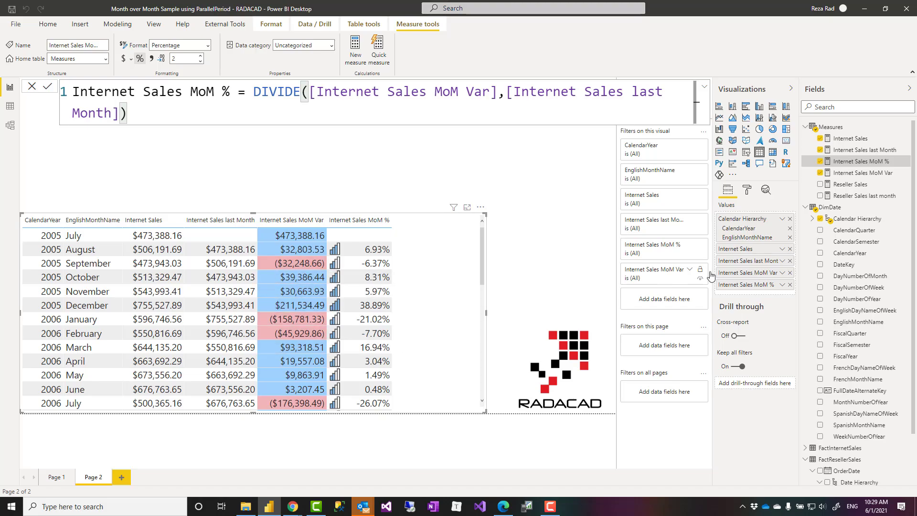
Reopen Internet Sales last Month and highlight its DimDate[FullDateAlternateKey], -1 and MONTH arguments
click(862, 150)
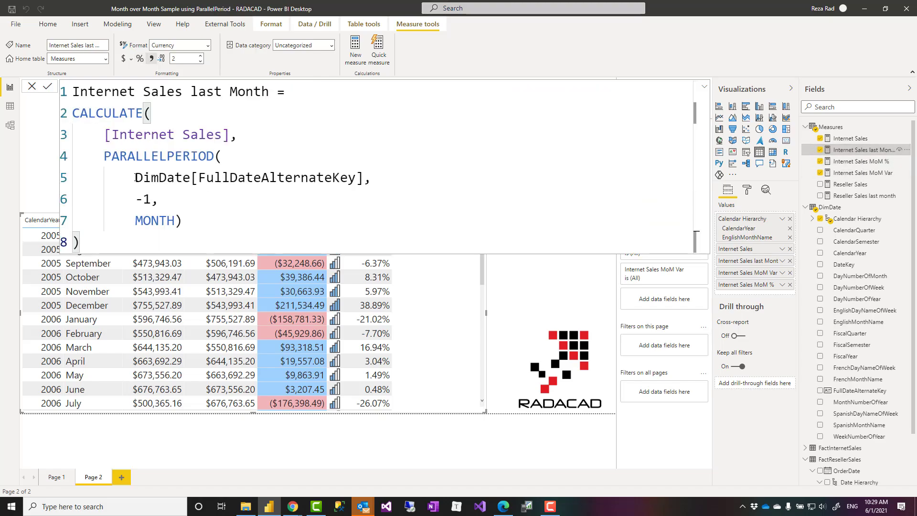
drag(135, 177, 364, 178)
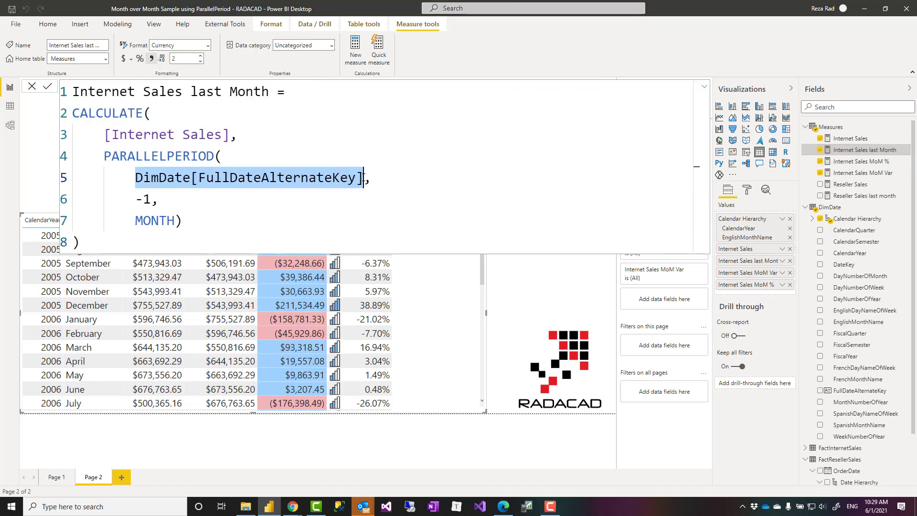
click(366, 180)
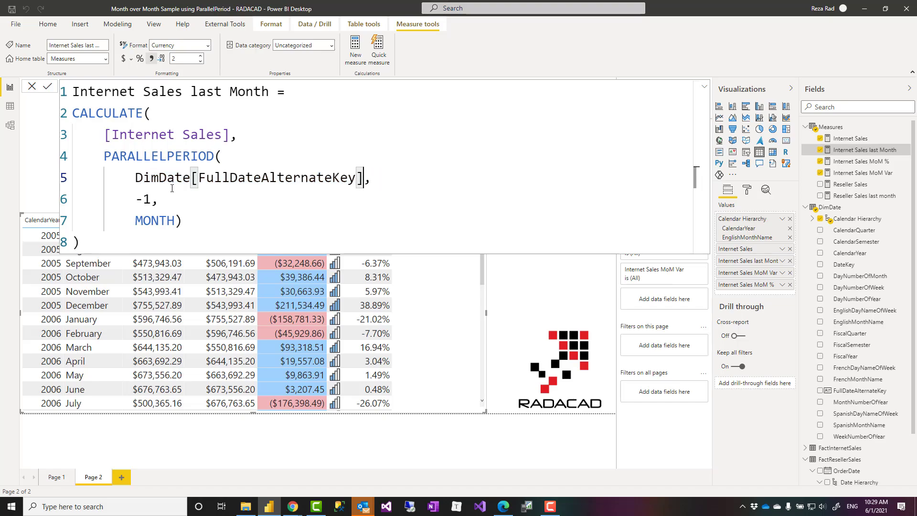
drag(135, 178, 365, 176)
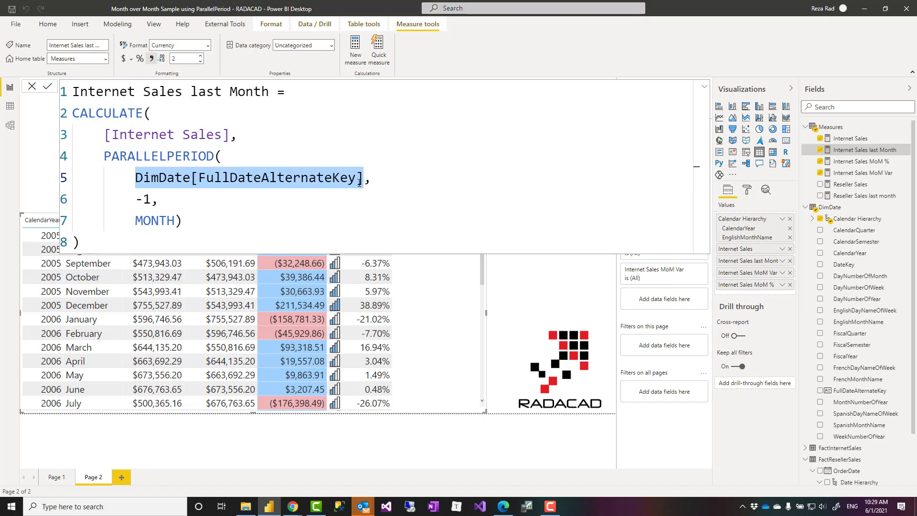
drag(137, 207, 175, 220)
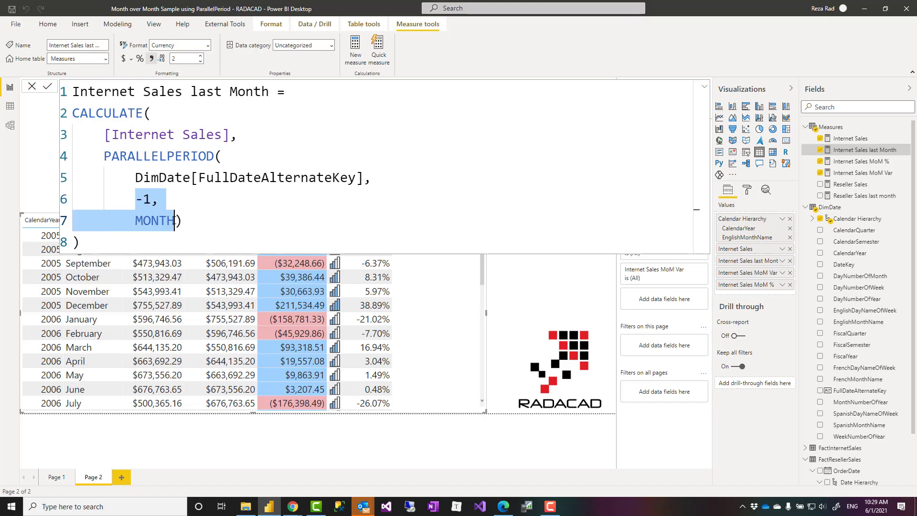
click(195, 240)
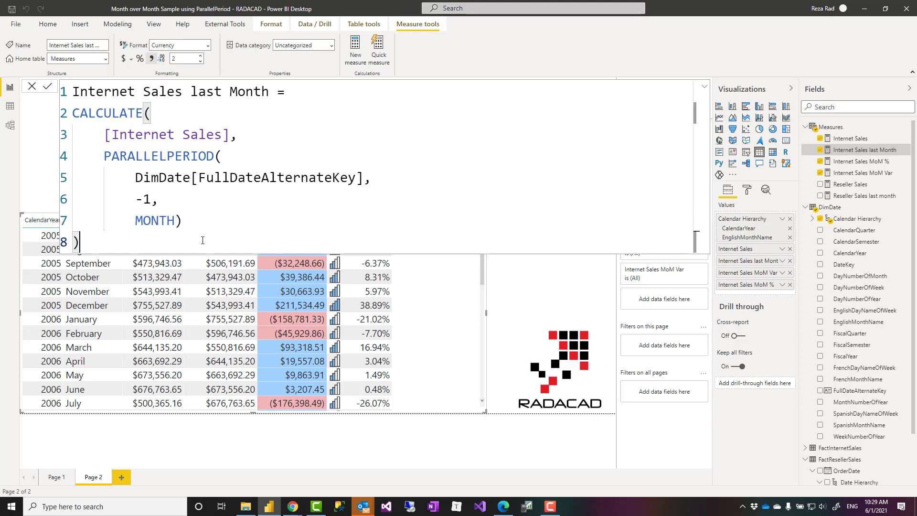